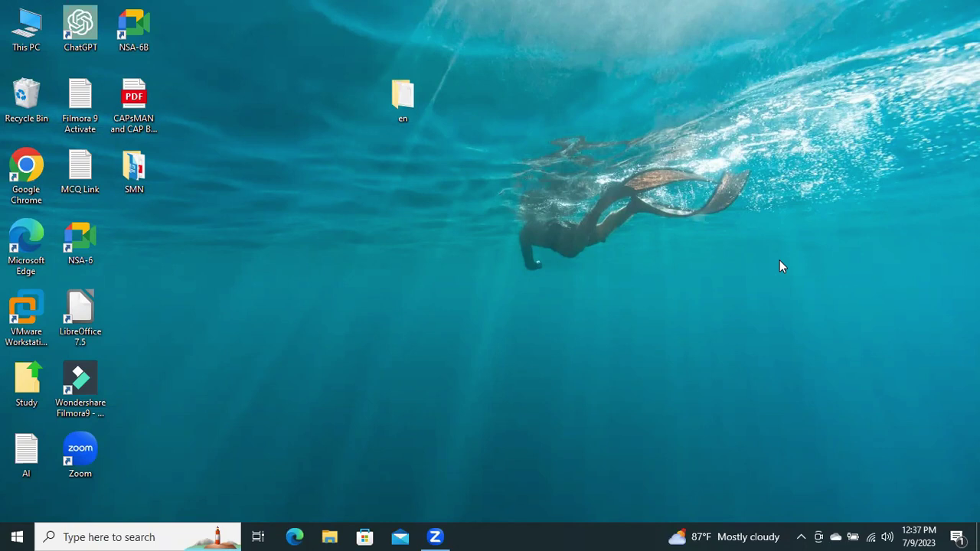
- Move the SMN folder on the desktop one column away from the other icons and deselect it
drag(134, 172, 181, 184)
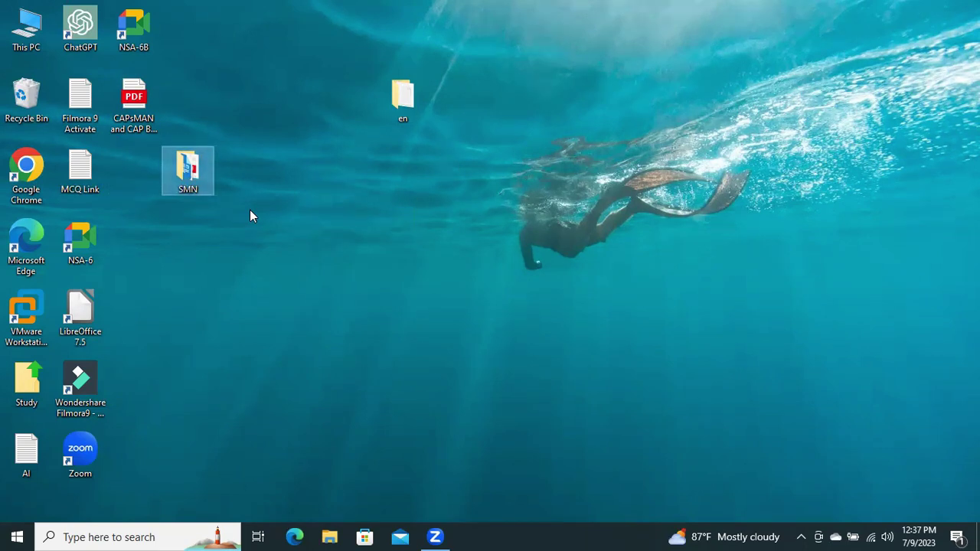
click(251, 211)
click(166, 153)
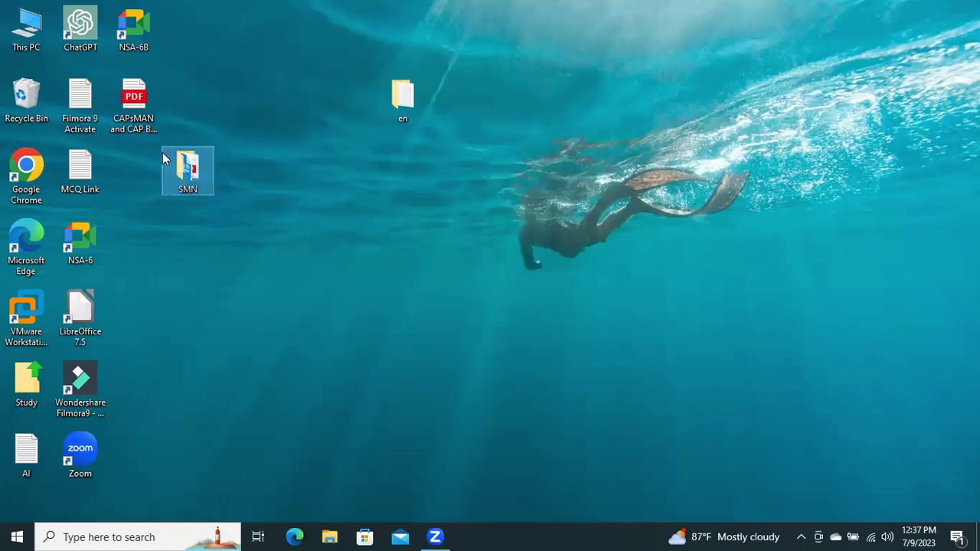
click(278, 191)
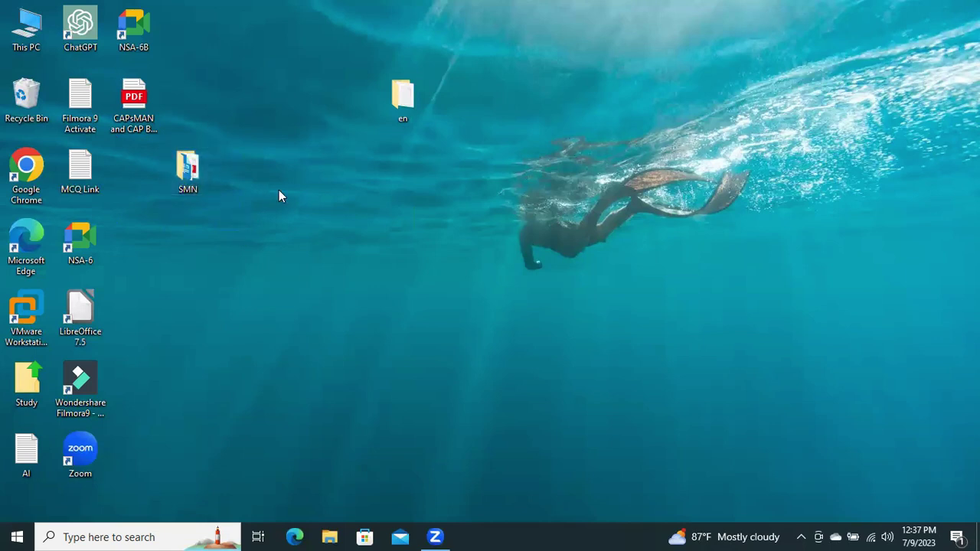
- Open the SMN folder to check that its contents are accessible, and close it again
double_click(191, 174)
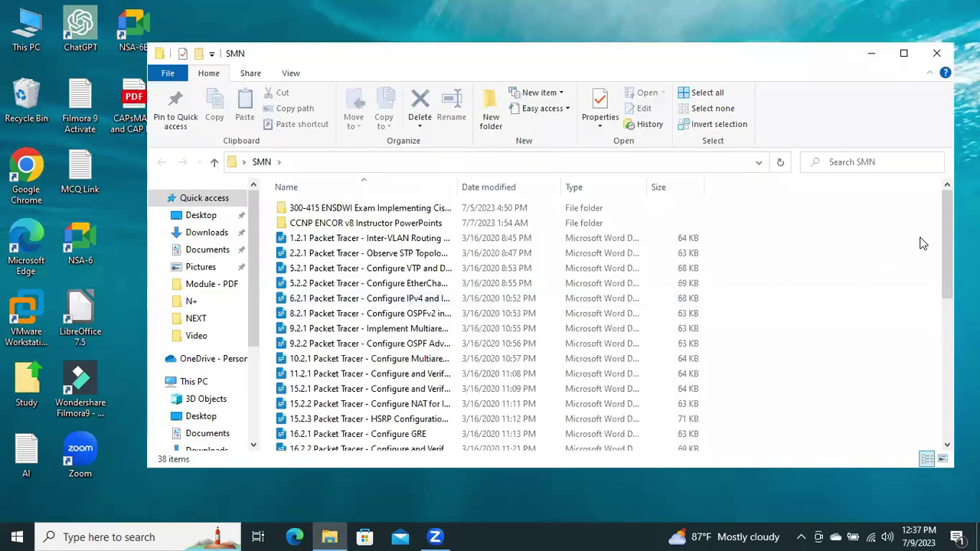
mouse_move(942, 231)
mouse_down()
mouse_move(948, 372)
mouse_move(947, 226)
mouse_up()
click(937, 54)
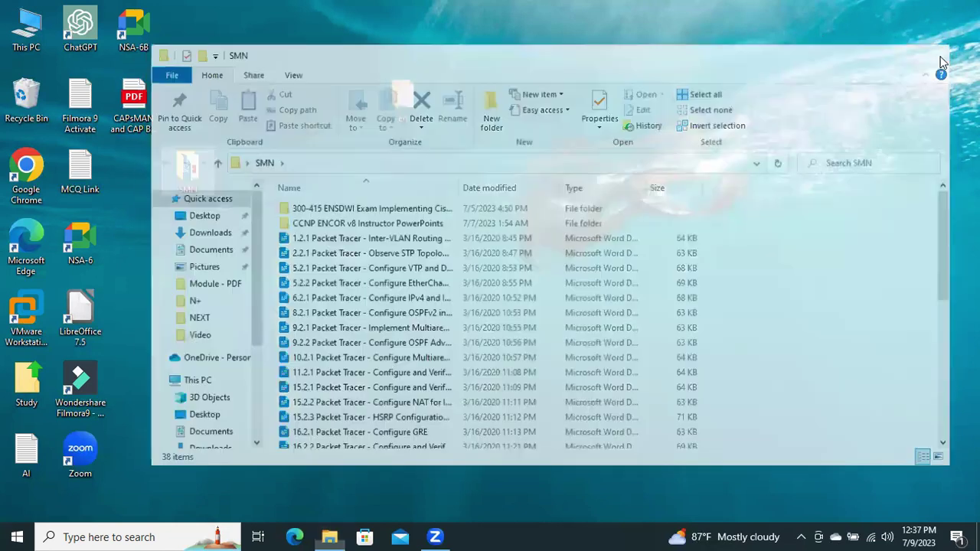
click(366, 285)
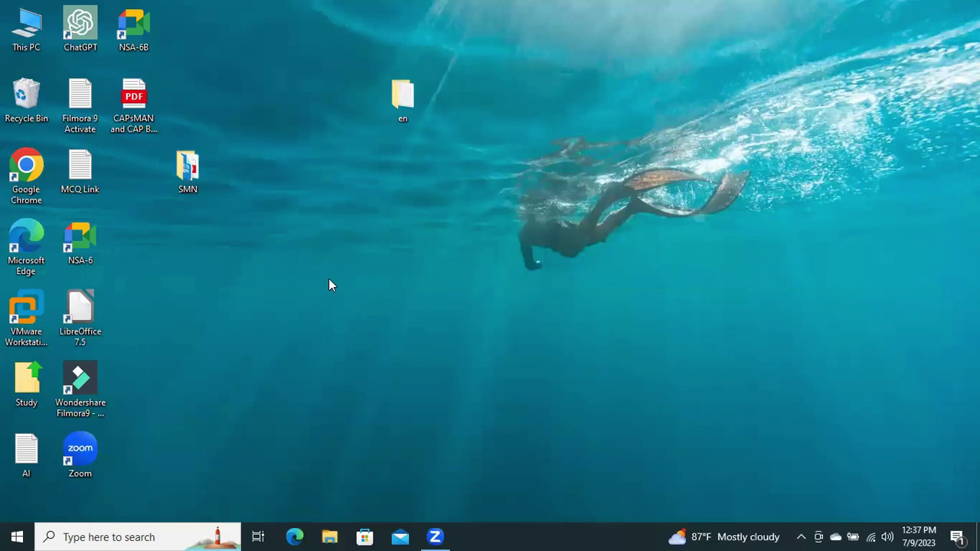
- Open the advanced security settings of the SMN folder from its properties
right_click(186, 163)
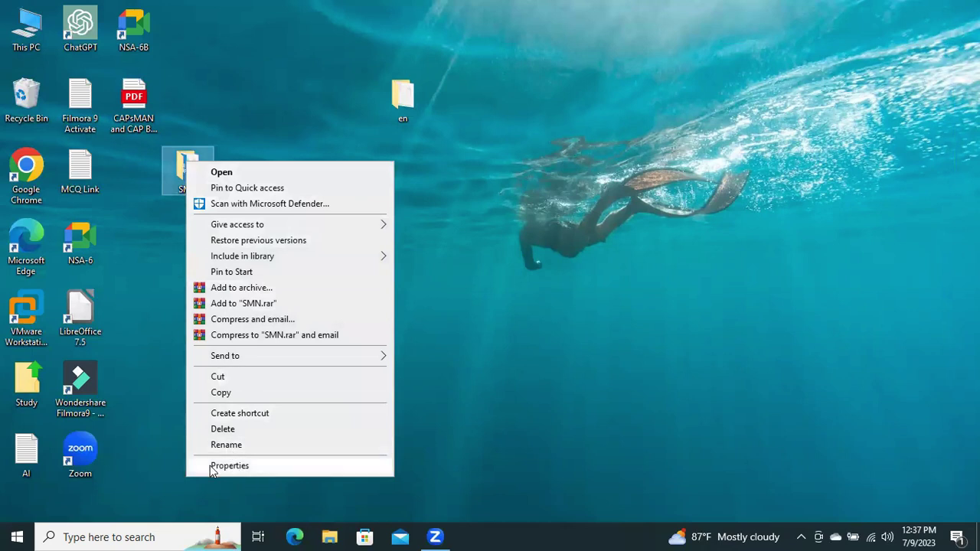
click(246, 467)
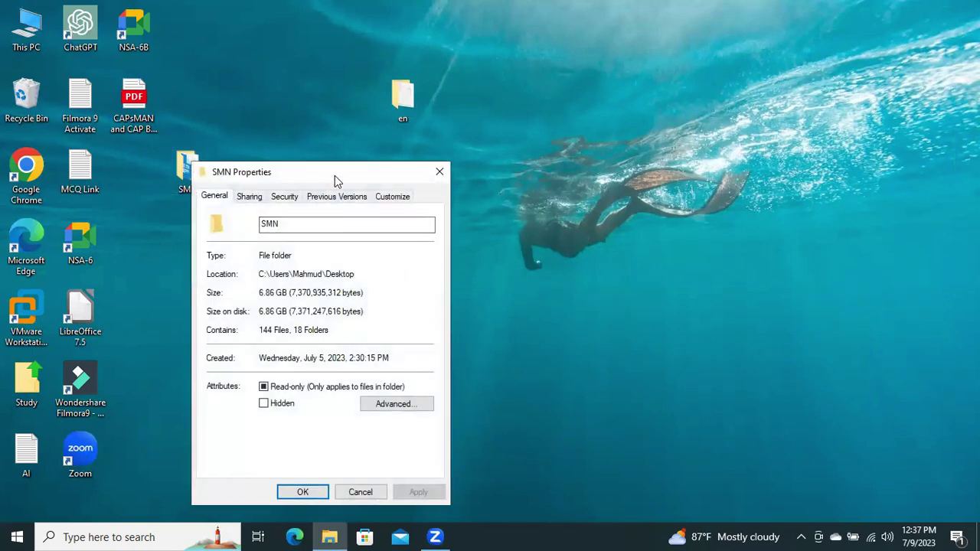
drag(334, 176, 412, 67)
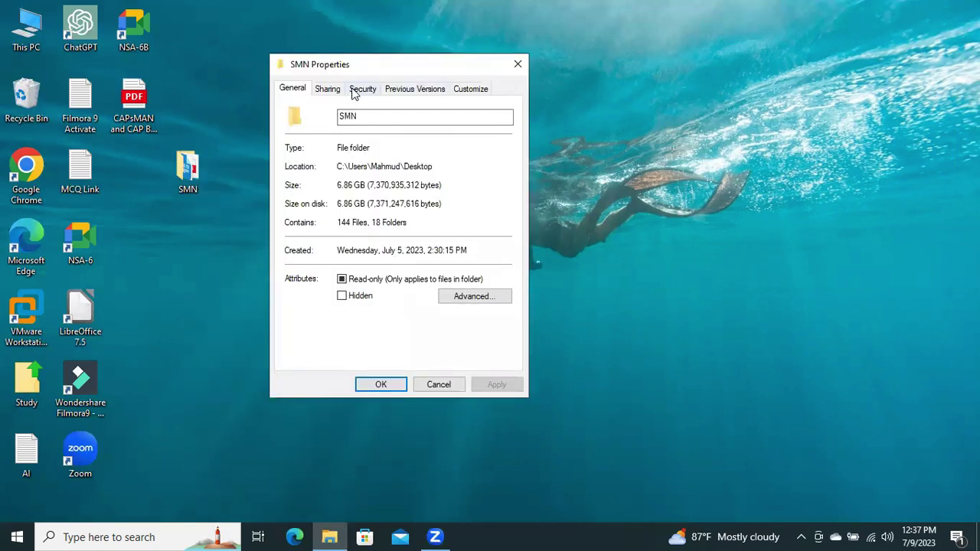
click(364, 90)
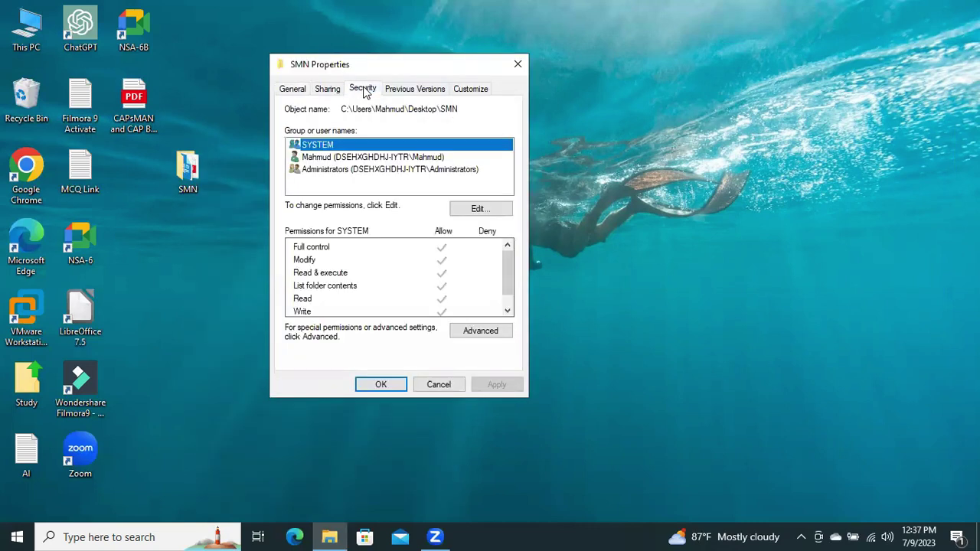
click(373, 157)
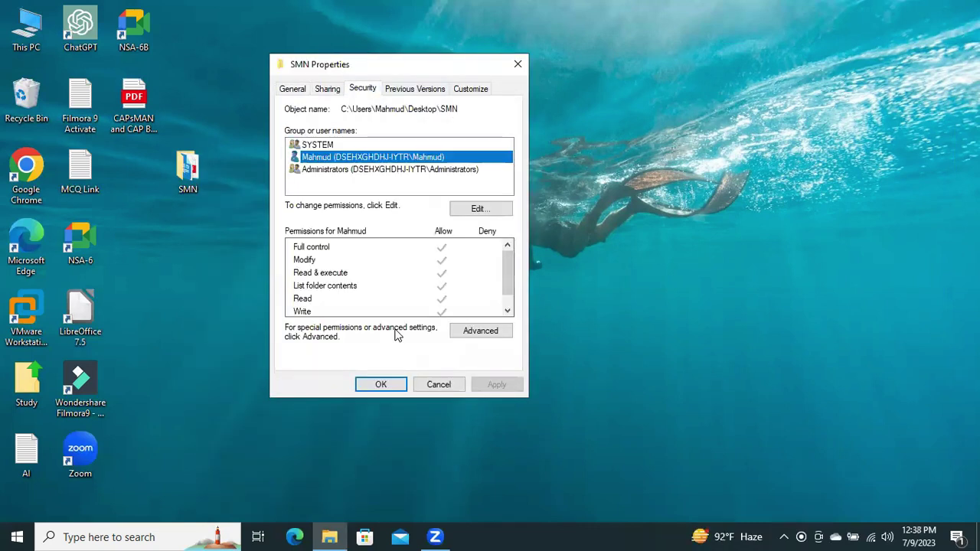
click(467, 334)
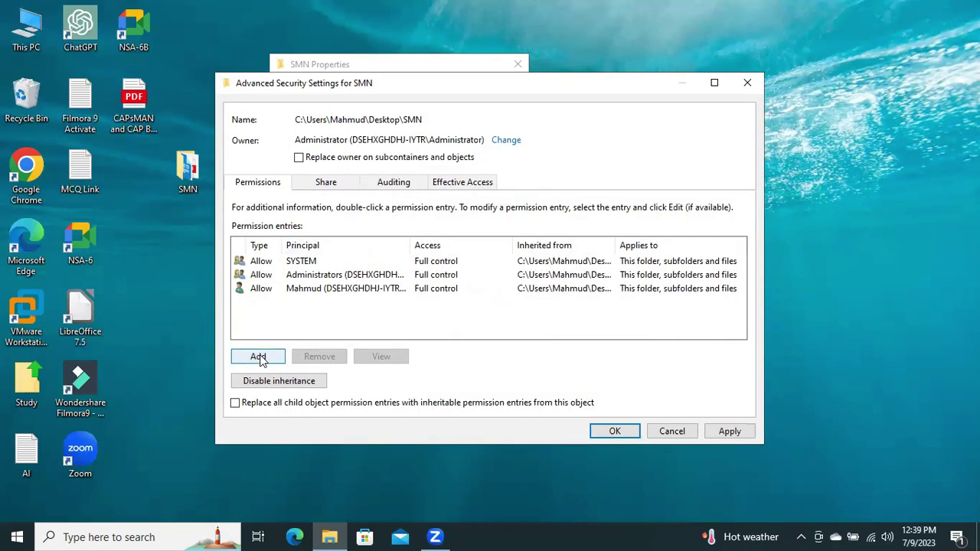
- Add a permission entry for the SMN folder with the current user's account as the verified principal
click(259, 358)
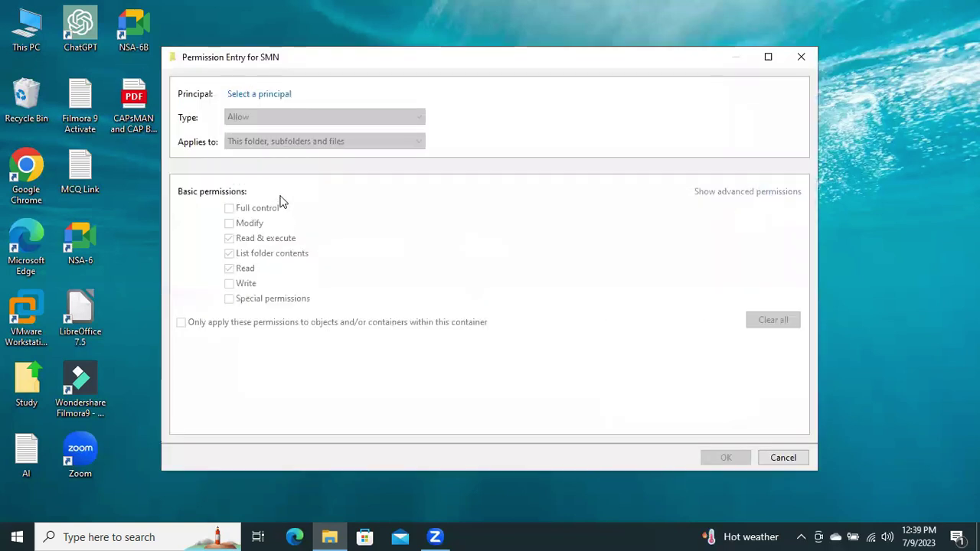
click(257, 96)
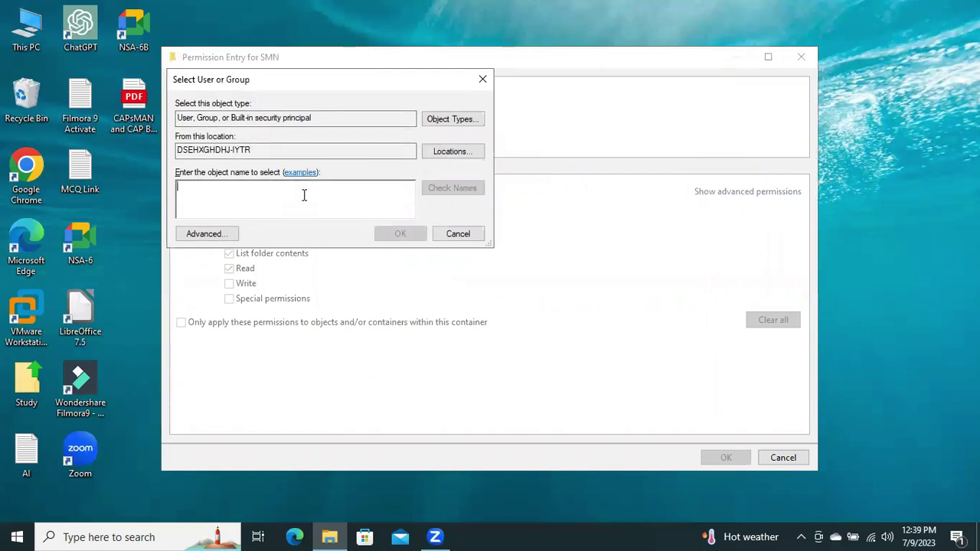
text(m)
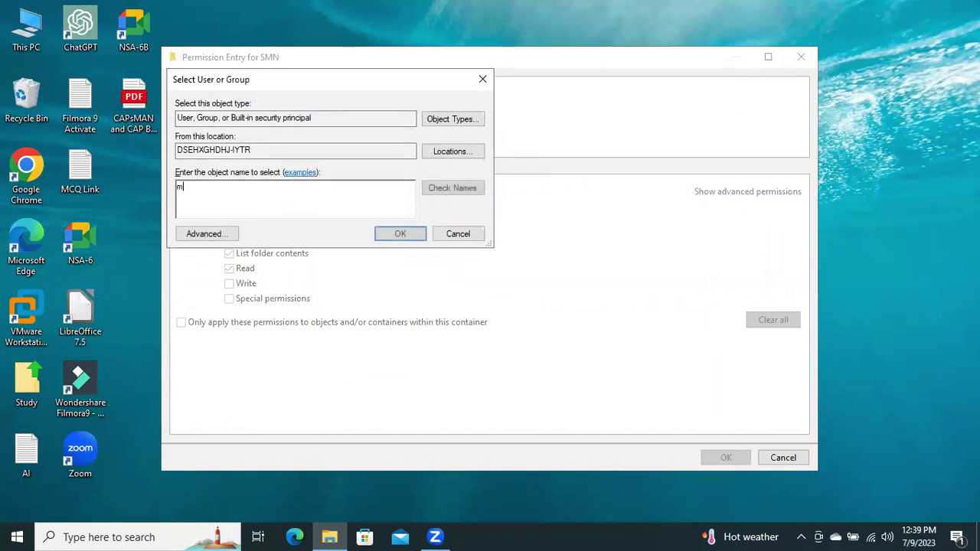
text(ah)
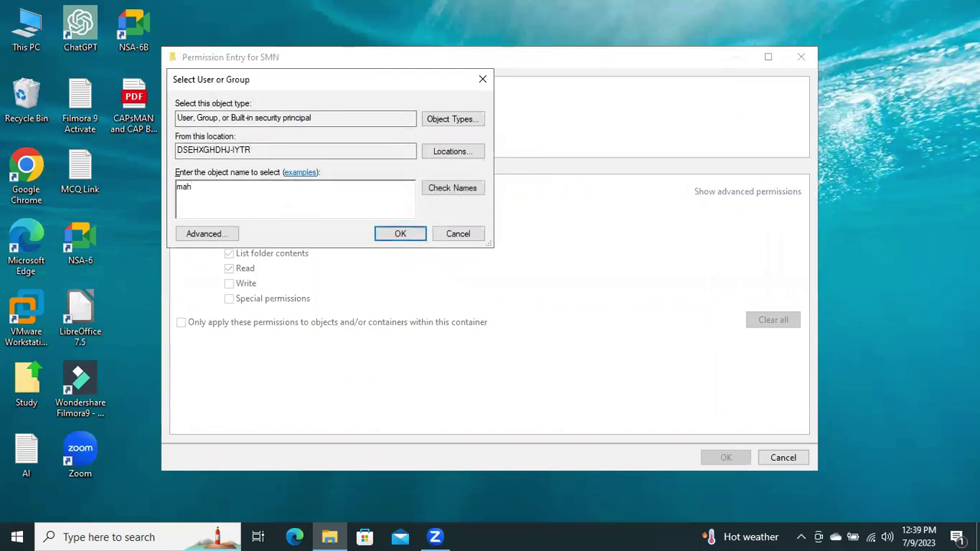
text(mud)
click(448, 192)
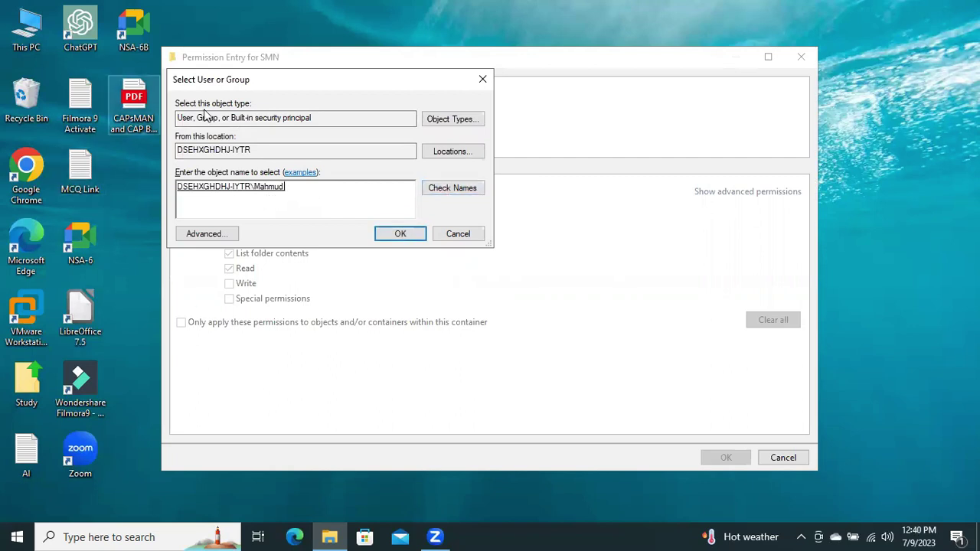
click(399, 234)
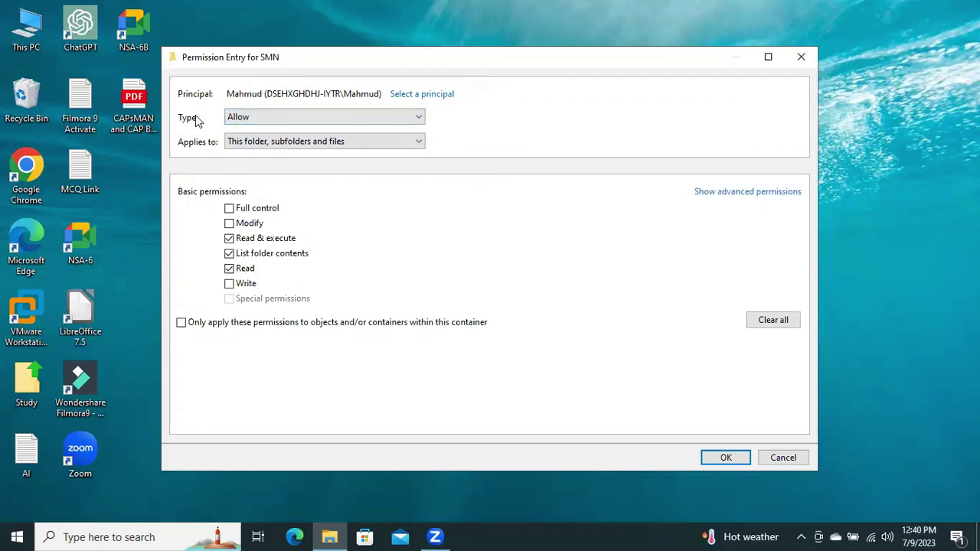
- Set the permission entry's type to Deny for this folder, subfolders and files, and accept the entry
click(281, 119)
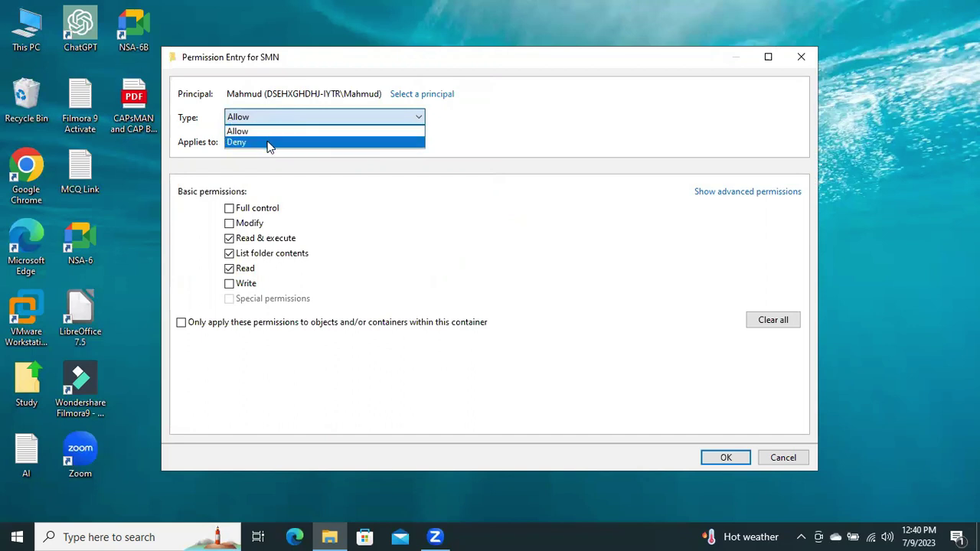
click(269, 142)
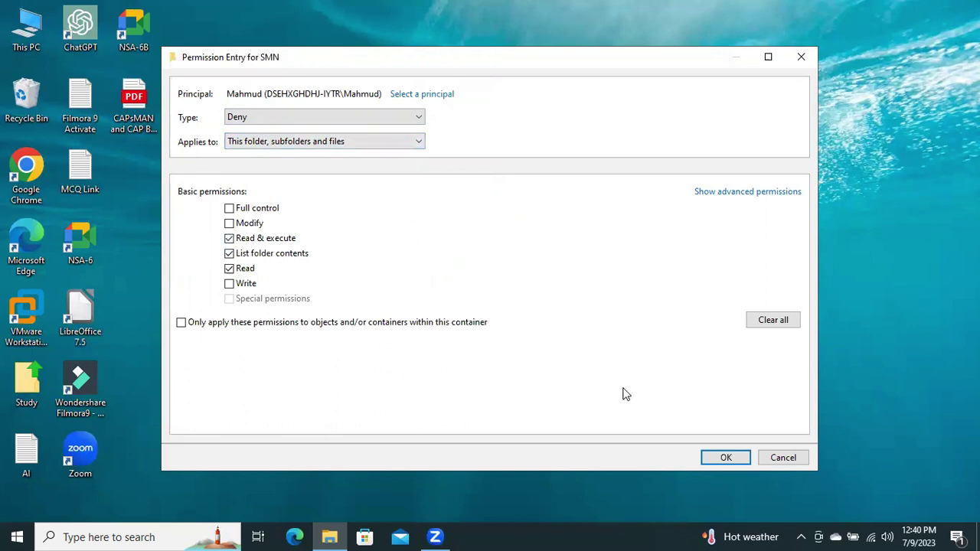
click(725, 458)
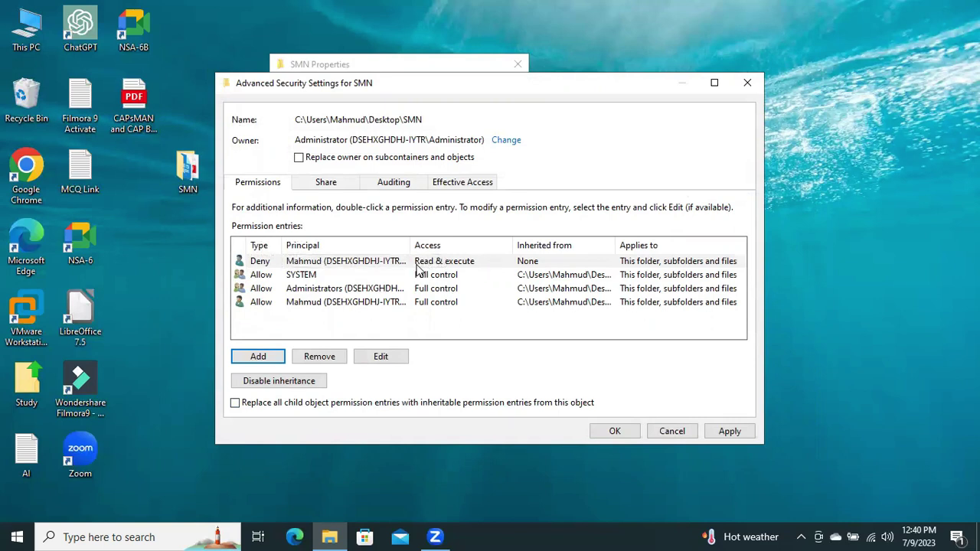
- Apply the Deny entry to the SMN folder, accept the security prompts and close its settings and properties
click(259, 264)
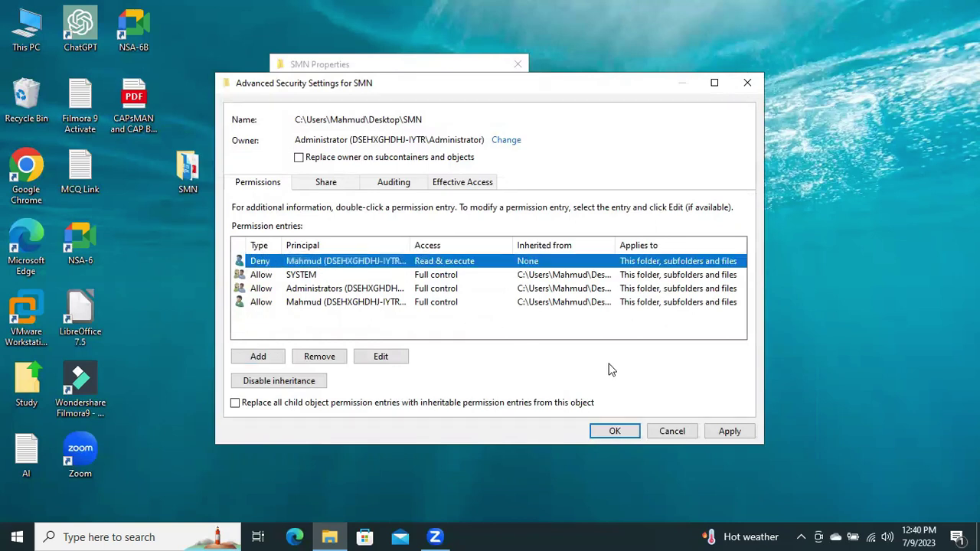
click(729, 431)
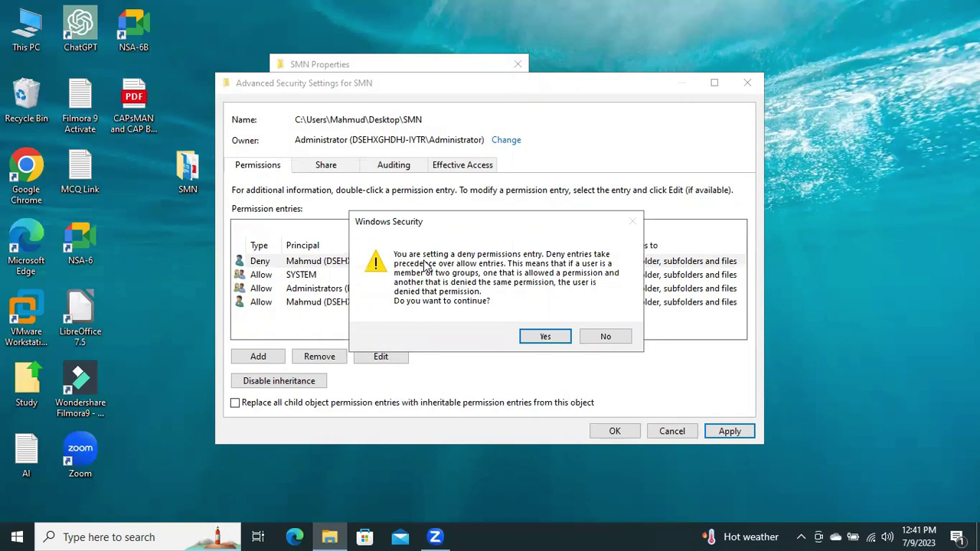
click(545, 338)
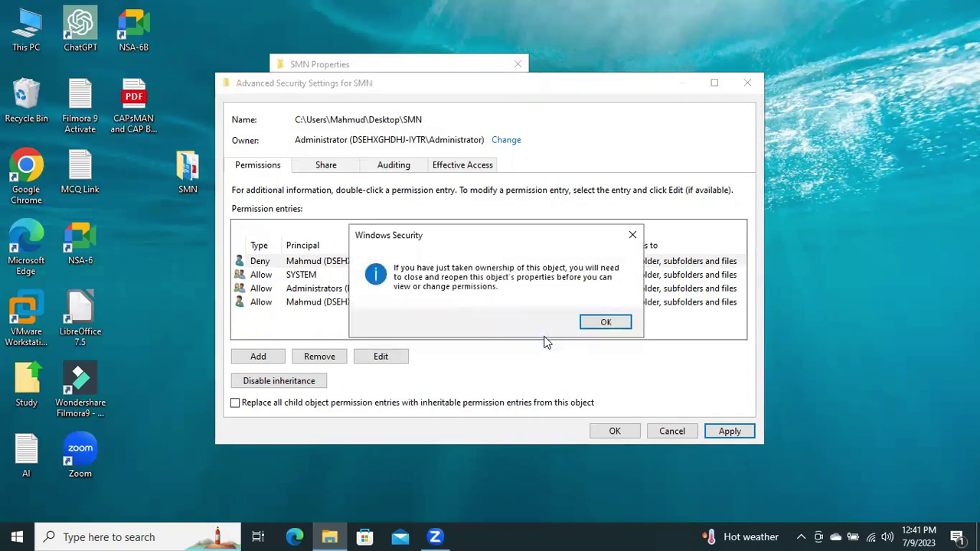
click(605, 321)
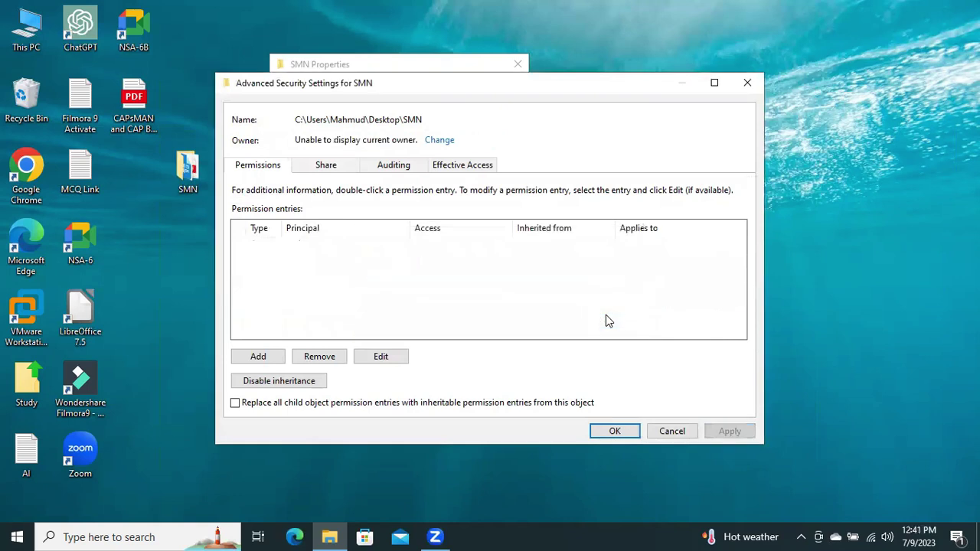
click(615, 432)
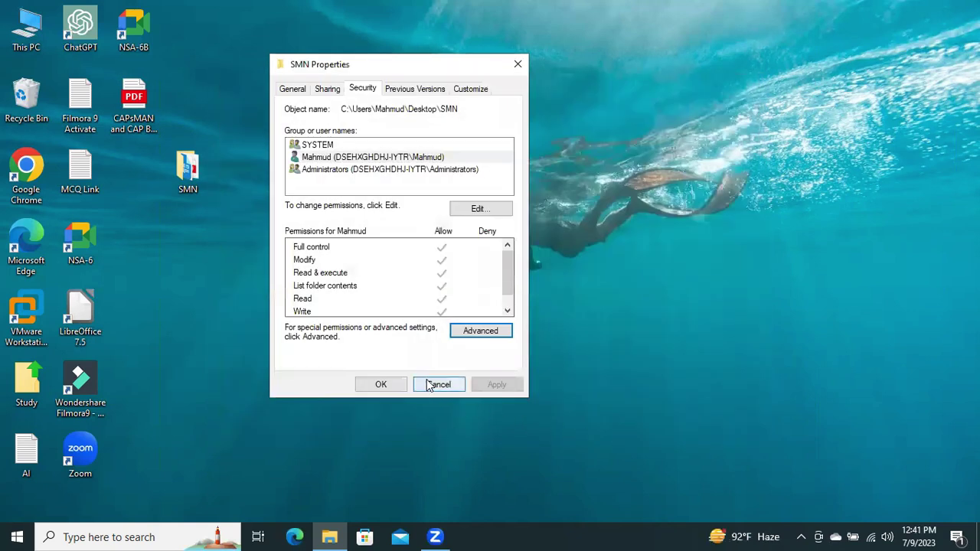
click(381, 385)
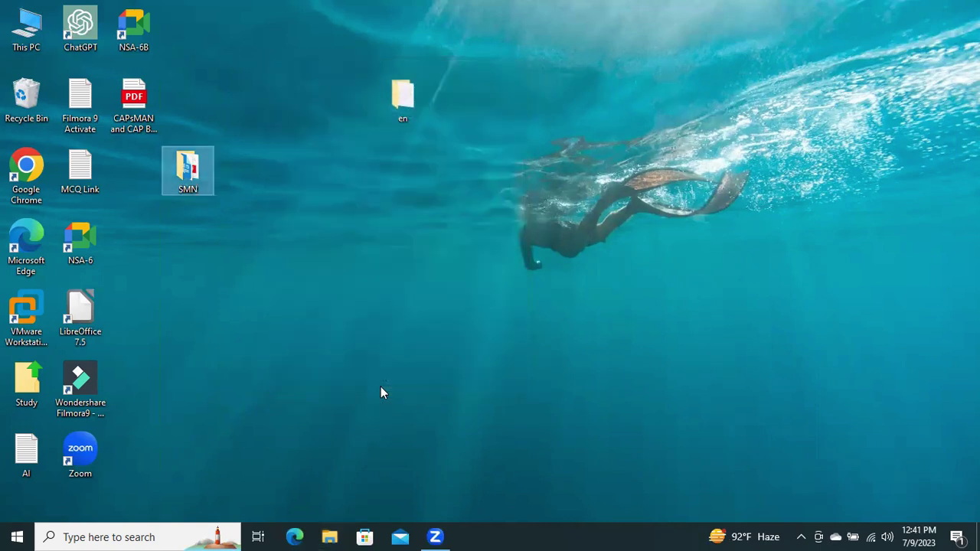
- Check the SMN folder's security properties and try to open the folder, without granting permanent access
right_click(196, 181)
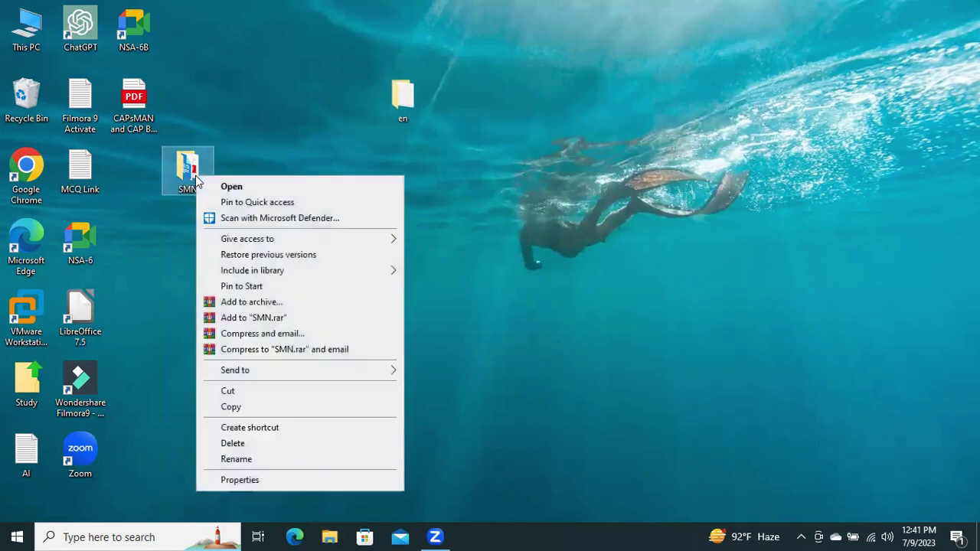
click(244, 478)
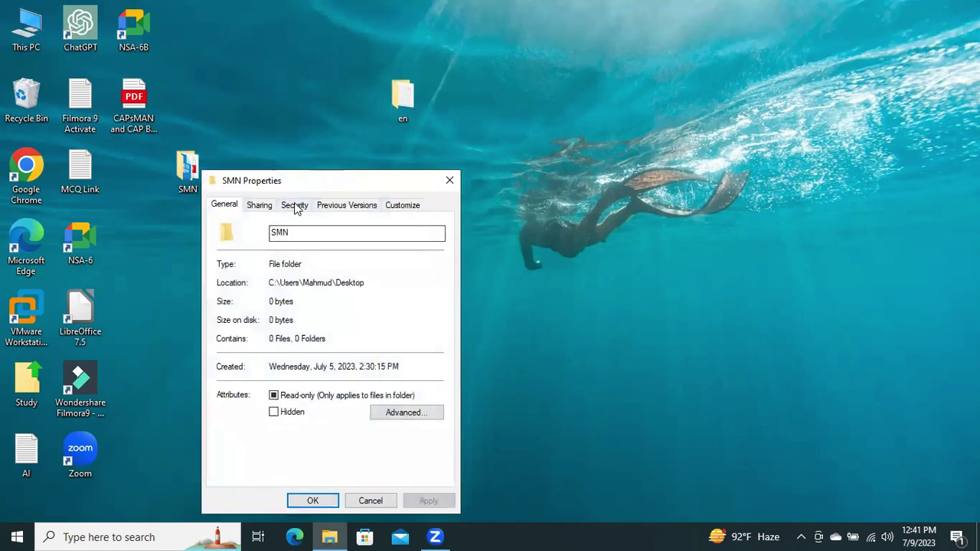
click(295, 205)
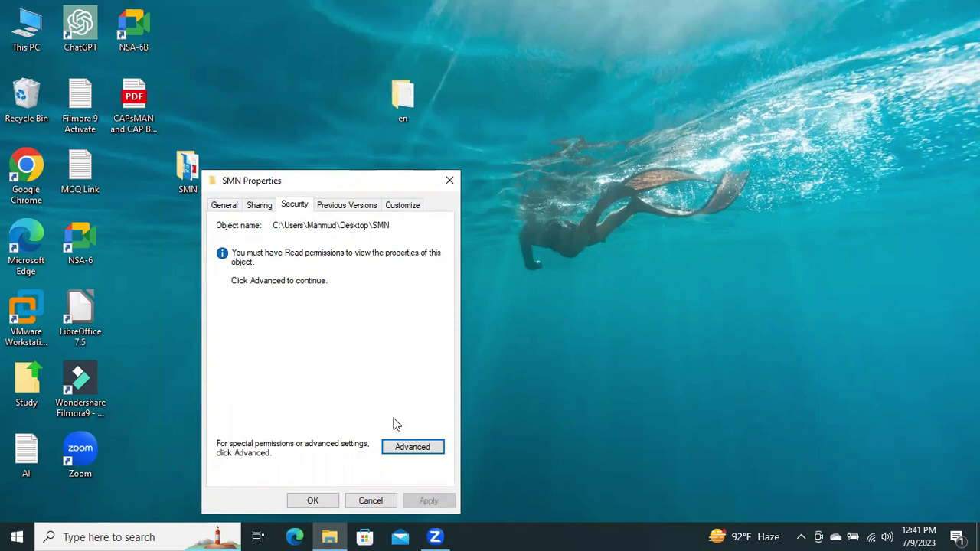
click(313, 499)
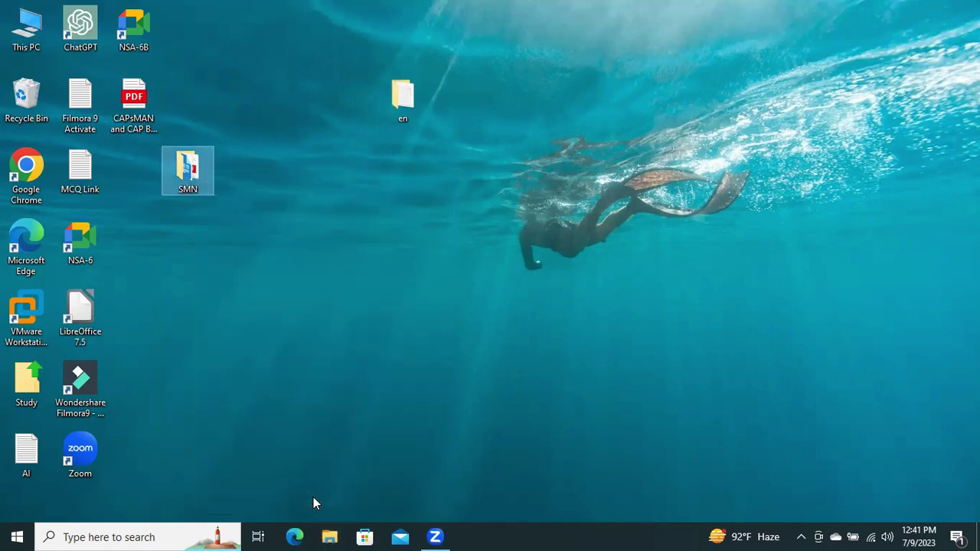
double_click(189, 173)
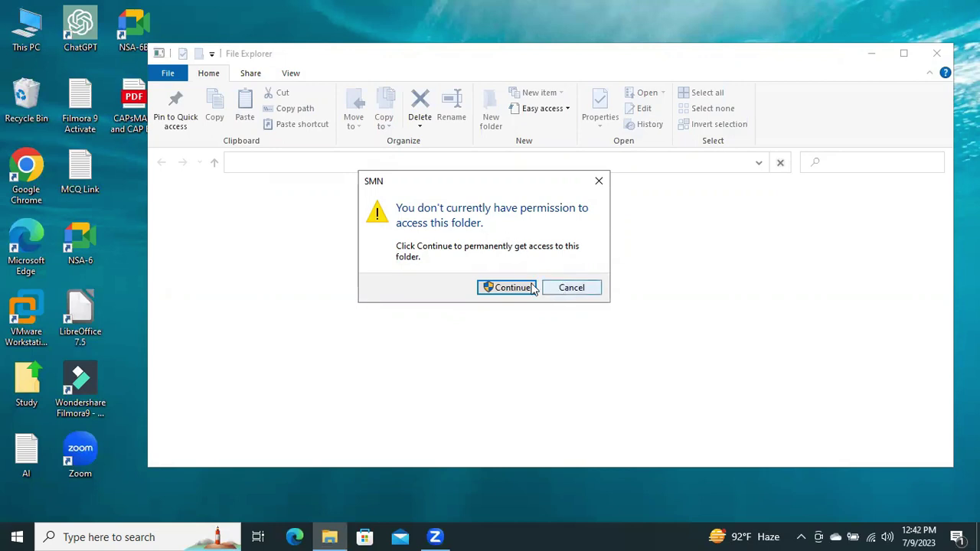
click(588, 289)
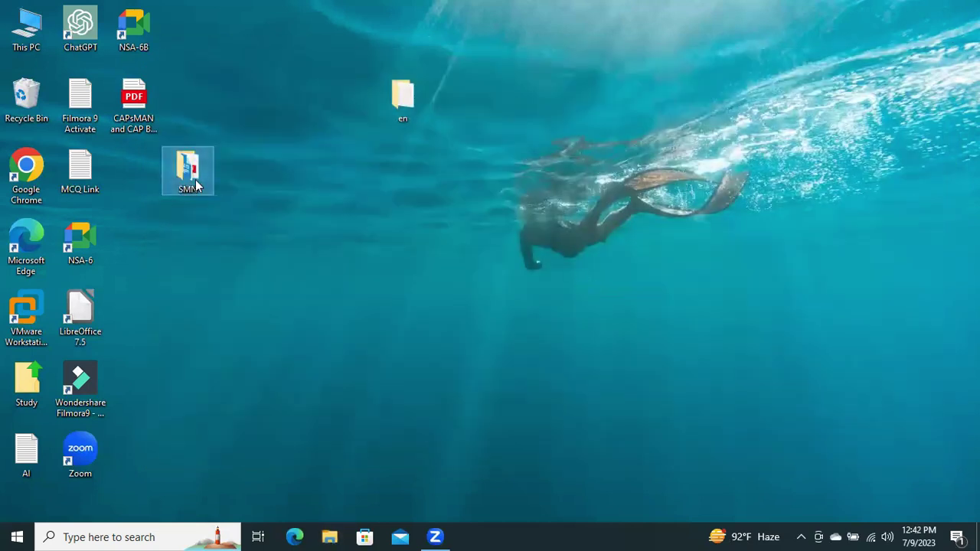
- Change the SMN folder's owner to the current user's verified account in its advanced security settings, and accept the change
right_click(191, 176)
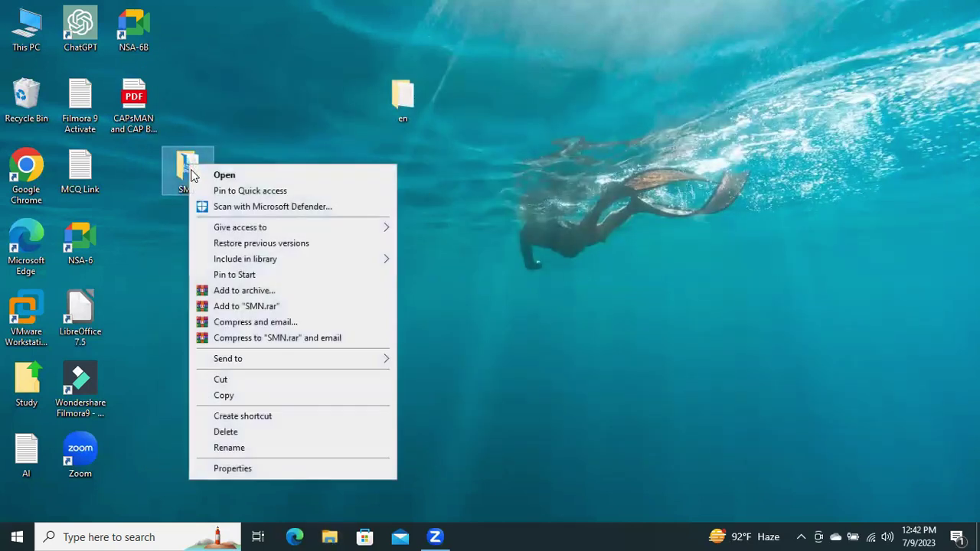
click(243, 468)
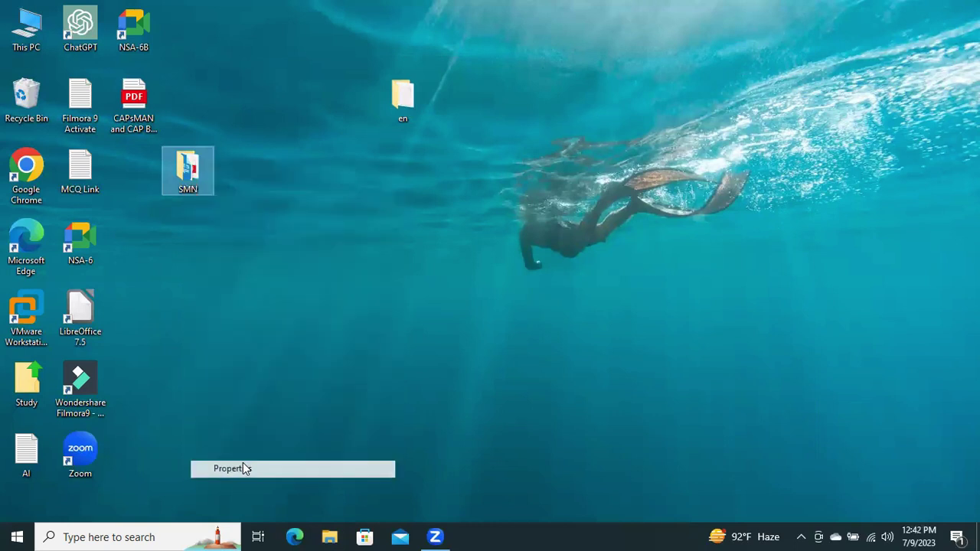
click(290, 201)
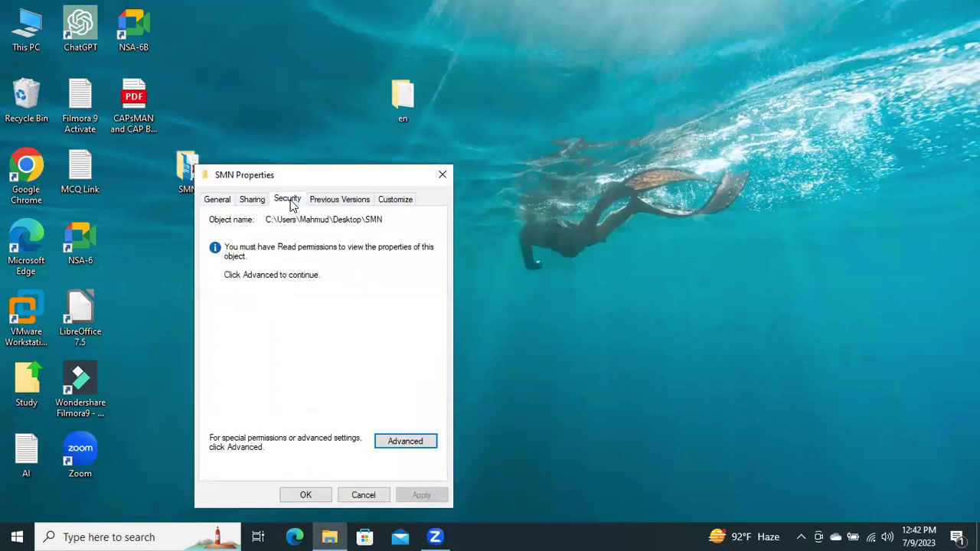
click(391, 438)
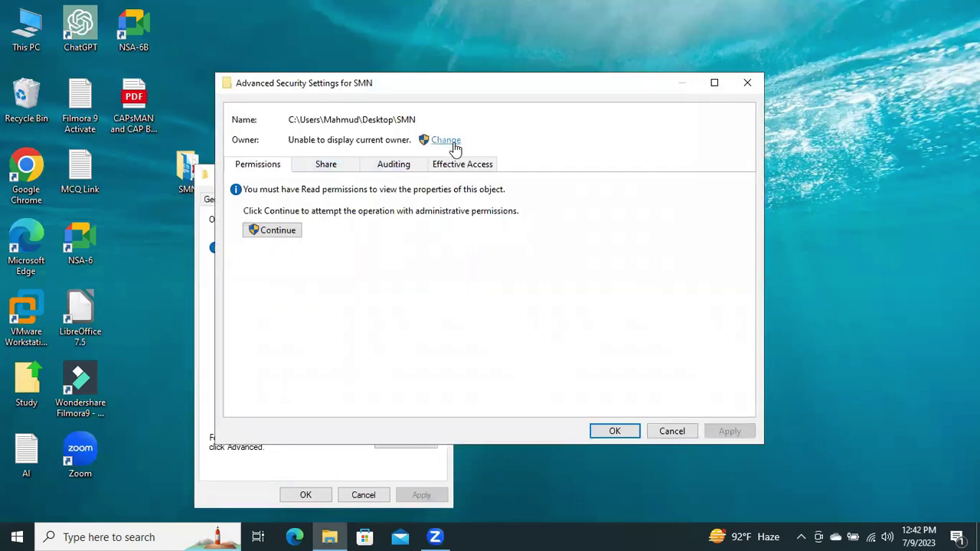
click(452, 142)
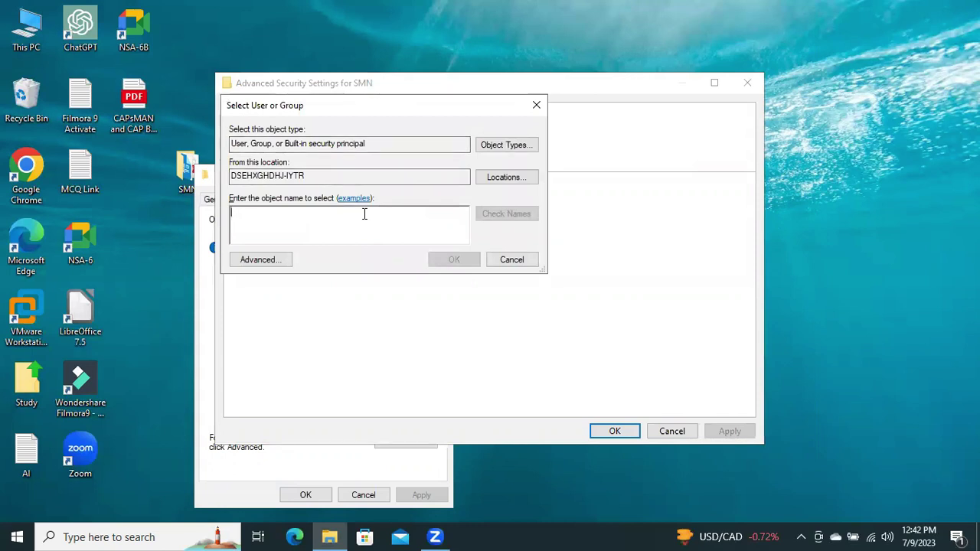
text(ma)
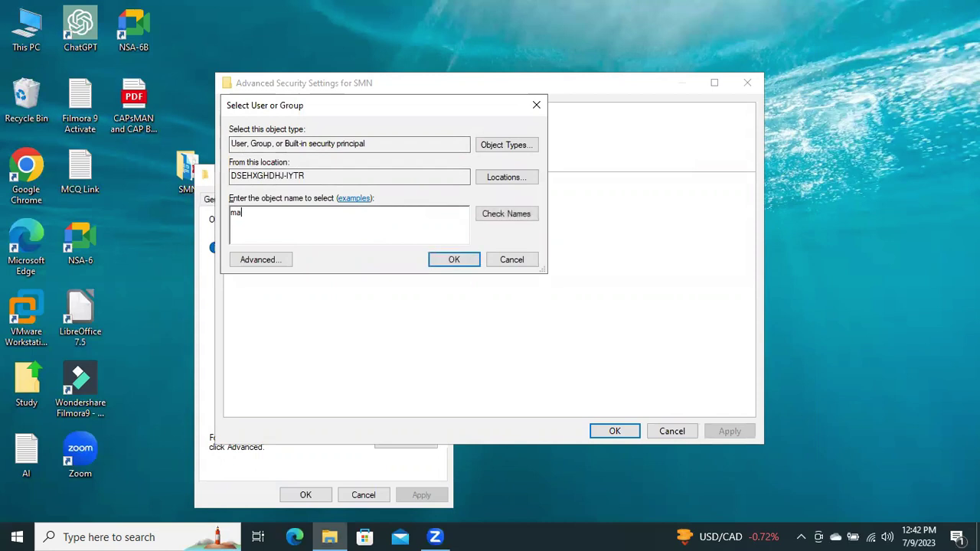
text(hmud)
click(511, 215)
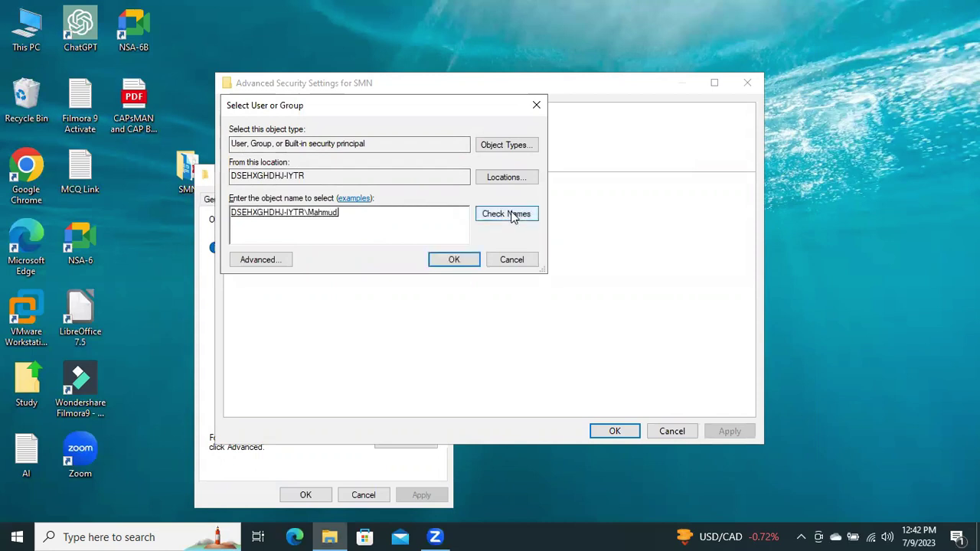
click(444, 262)
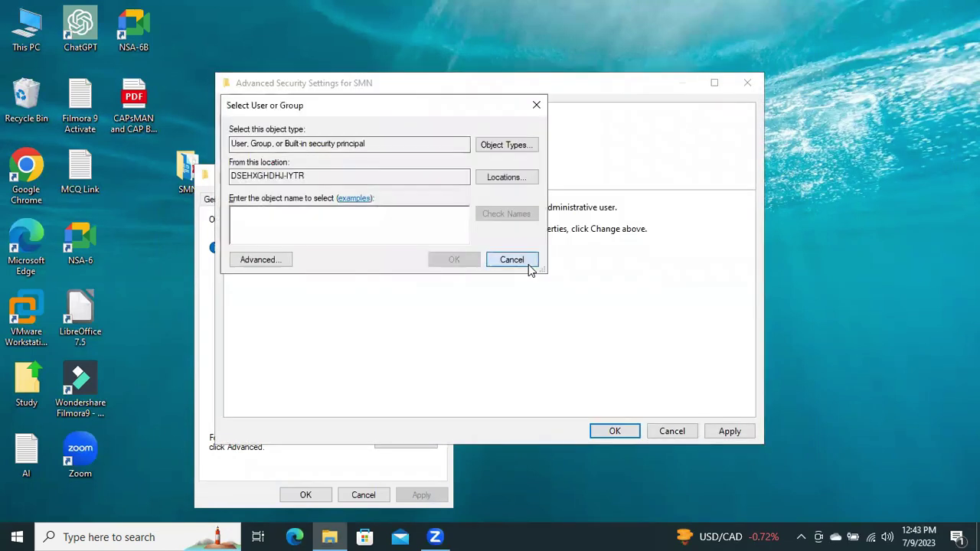
click(612, 435)
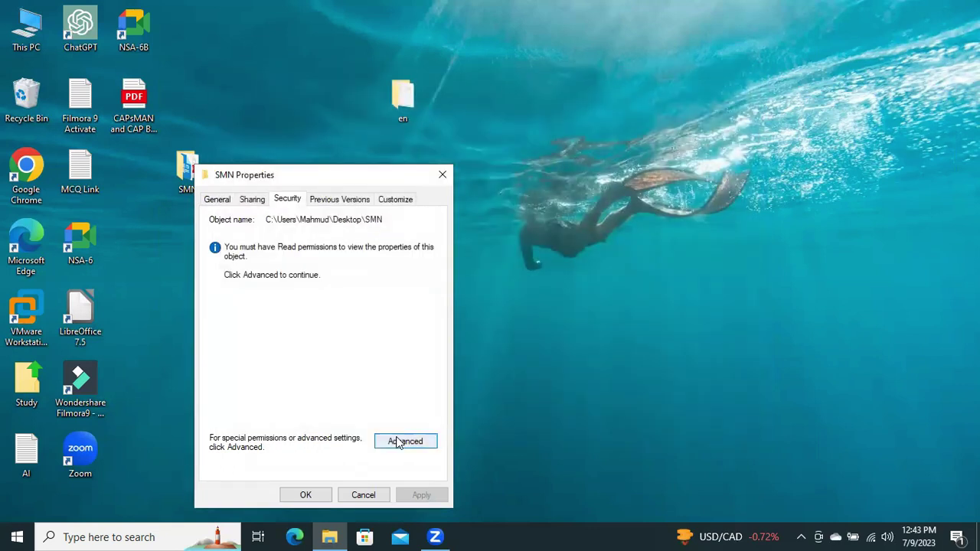
- Enable permission changes in the SMN folder's advanced security settings and set the user account's Deny entry to type Allow
click(398, 442)
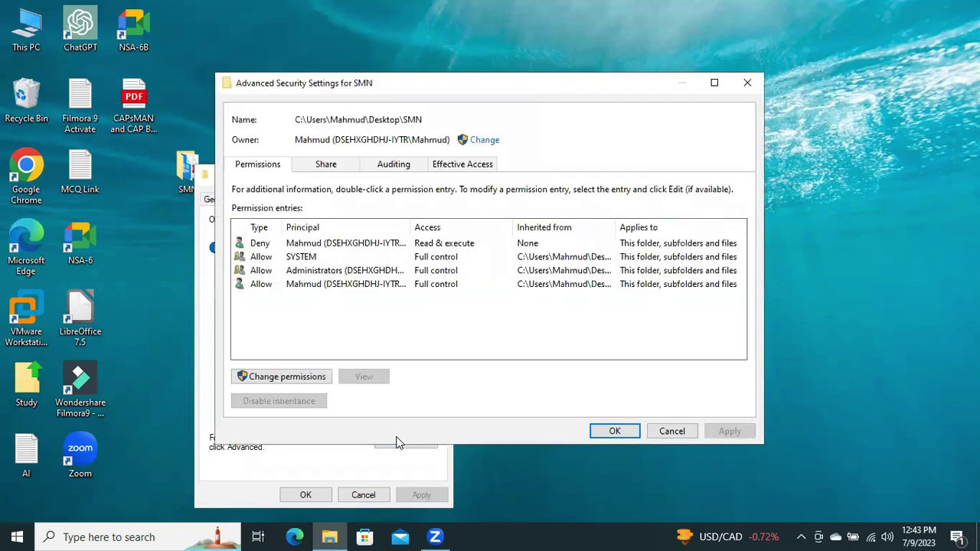
click(328, 244)
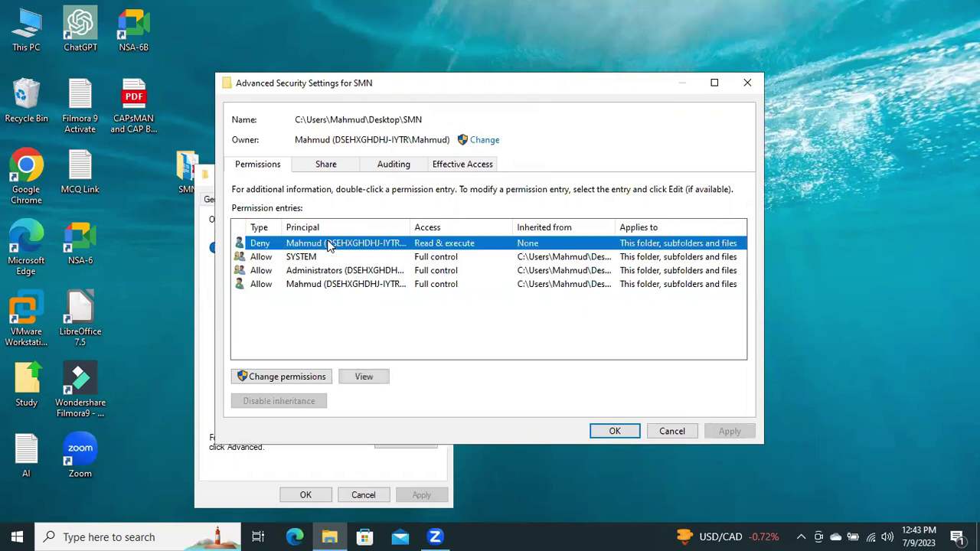
click(292, 377)
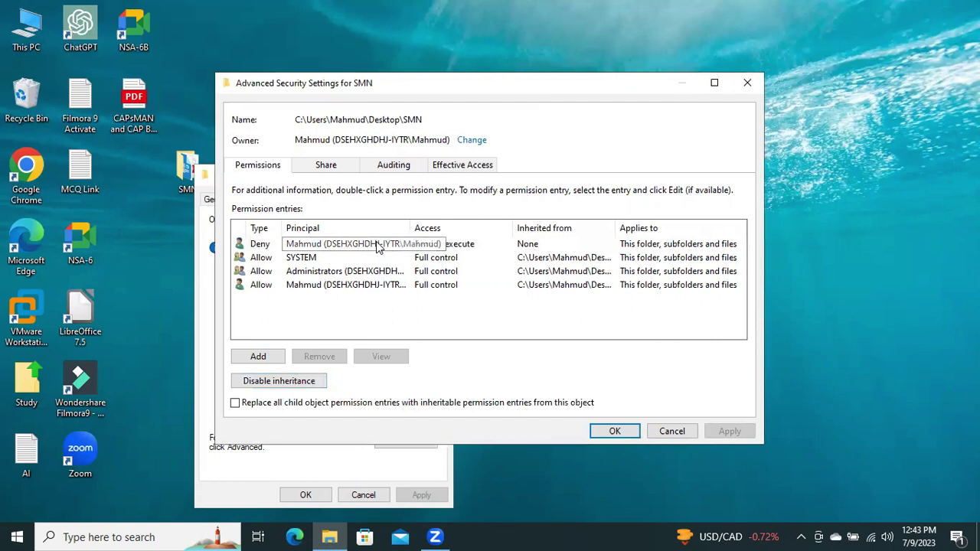
click(376, 247)
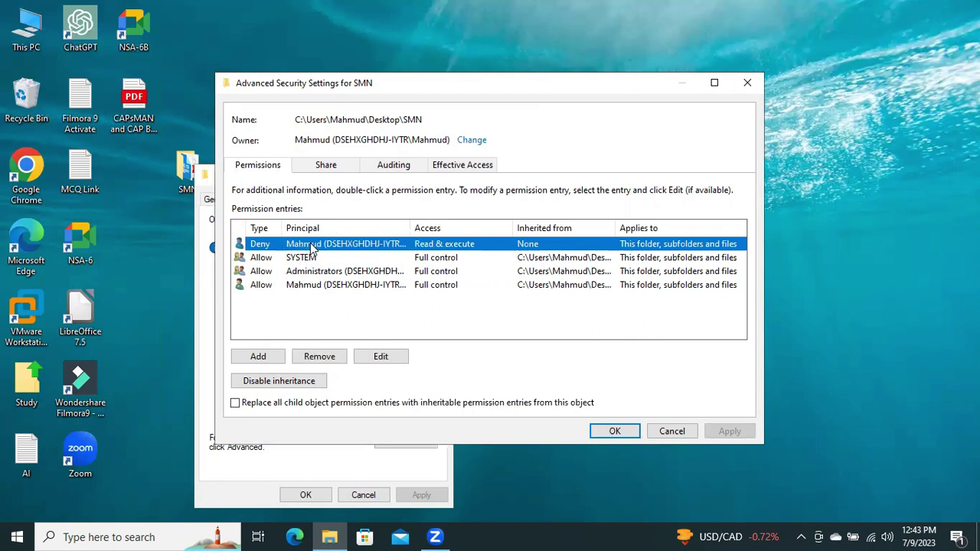
click(381, 358)
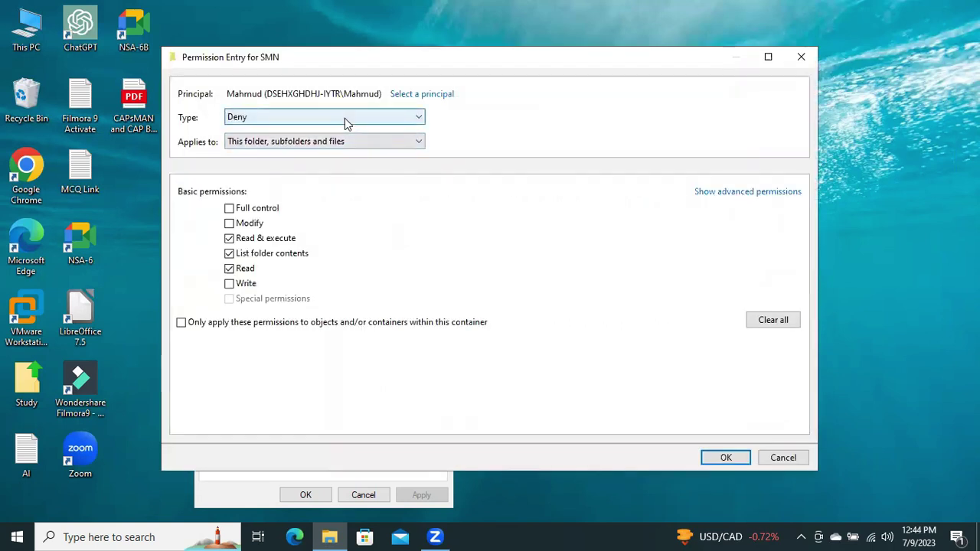
click(344, 119)
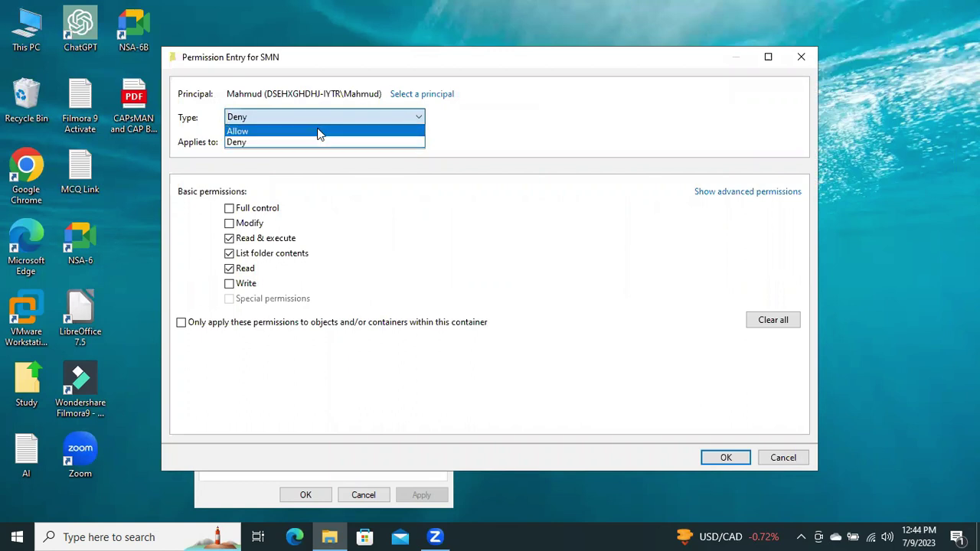
click(320, 132)
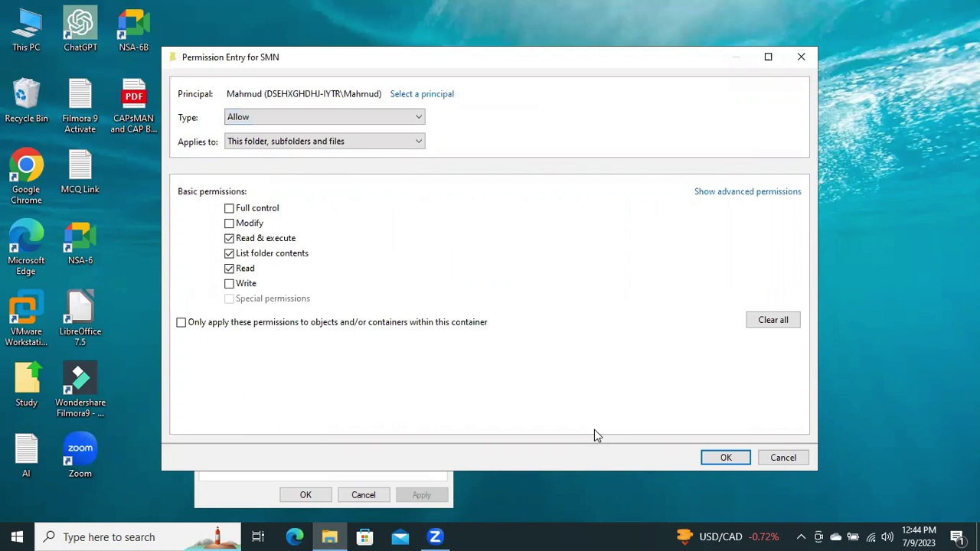
click(725, 458)
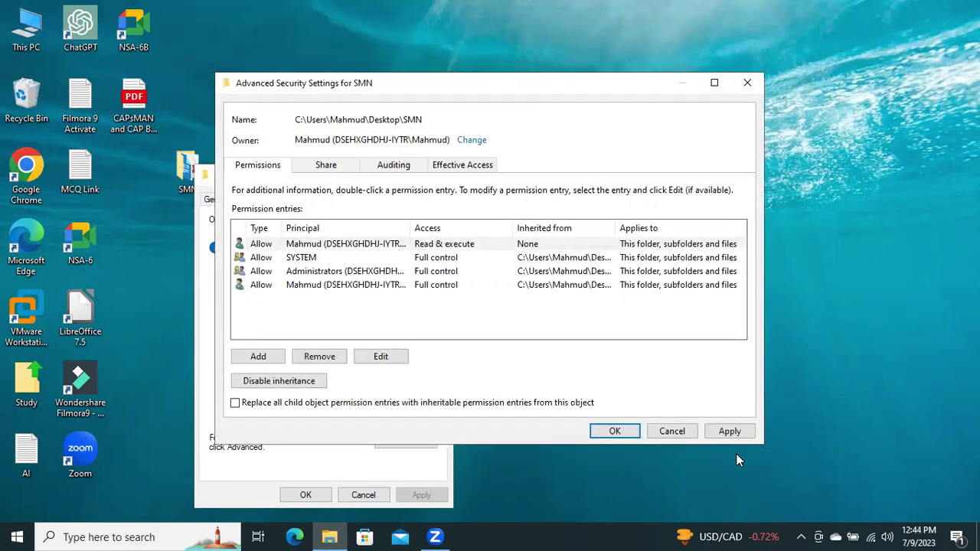
- Apply the changed permission entry to the SMN folder and close its advanced security settings and properties
click(728, 433)
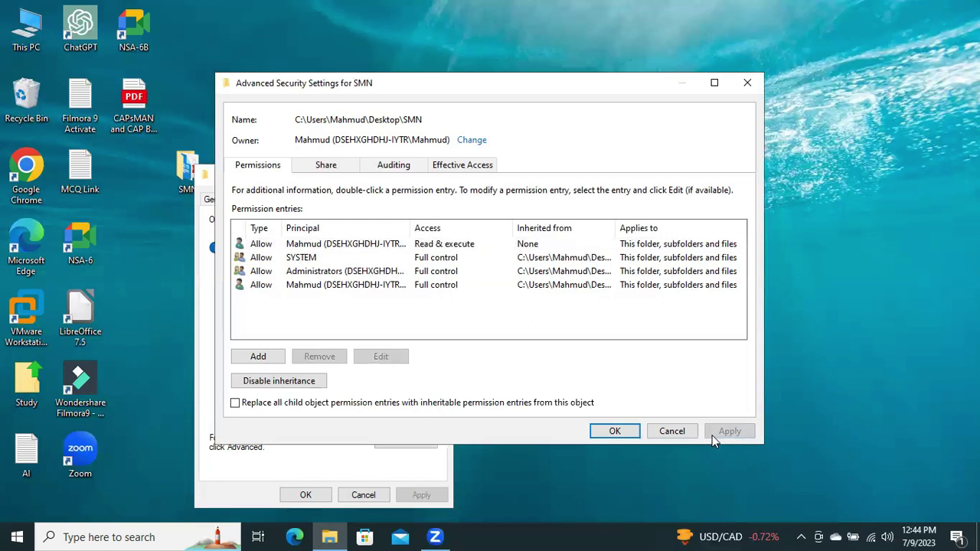
click(613, 432)
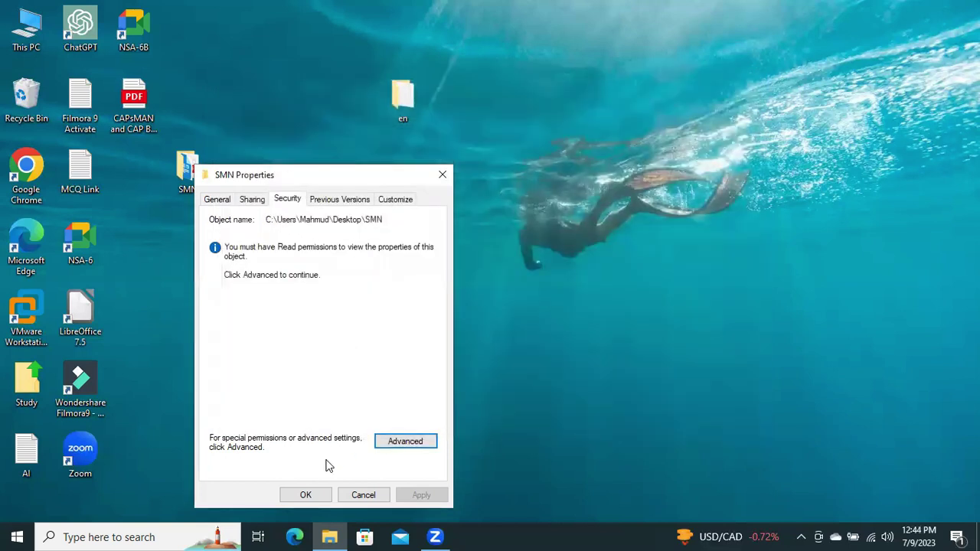
click(304, 496)
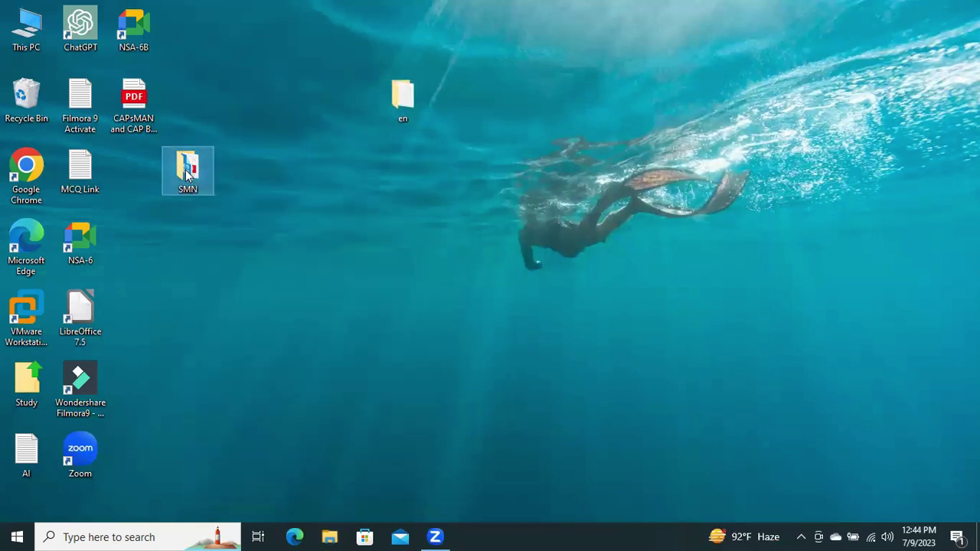
- Open the SMN desktop folder to check access to its contents, and close its window
mouse_move(186, 175)
double_click(186, 170)
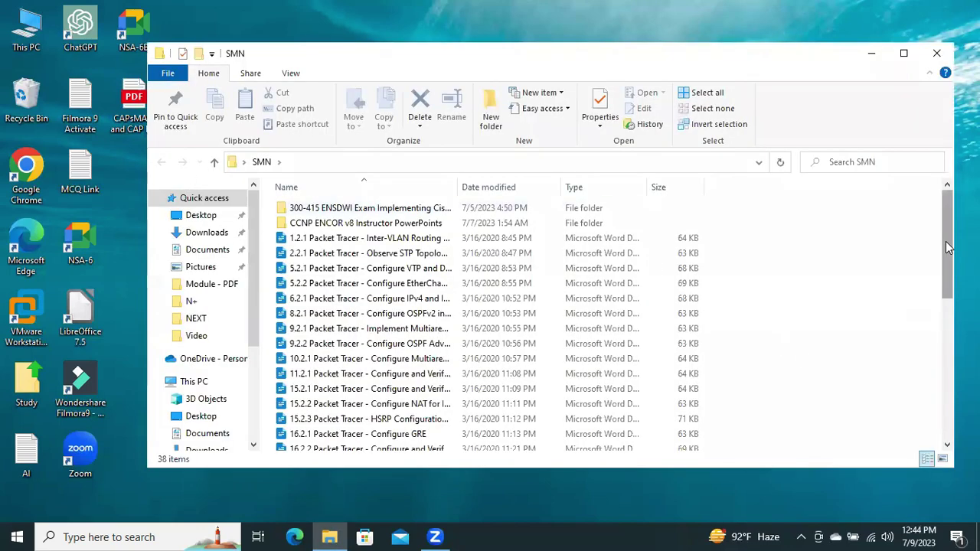
drag(947, 247, 947, 201)
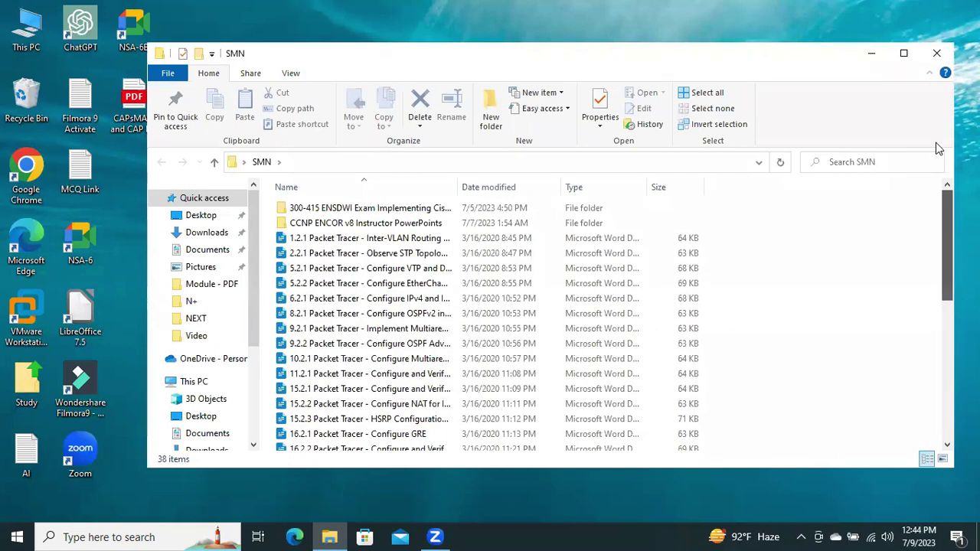
click(939, 54)
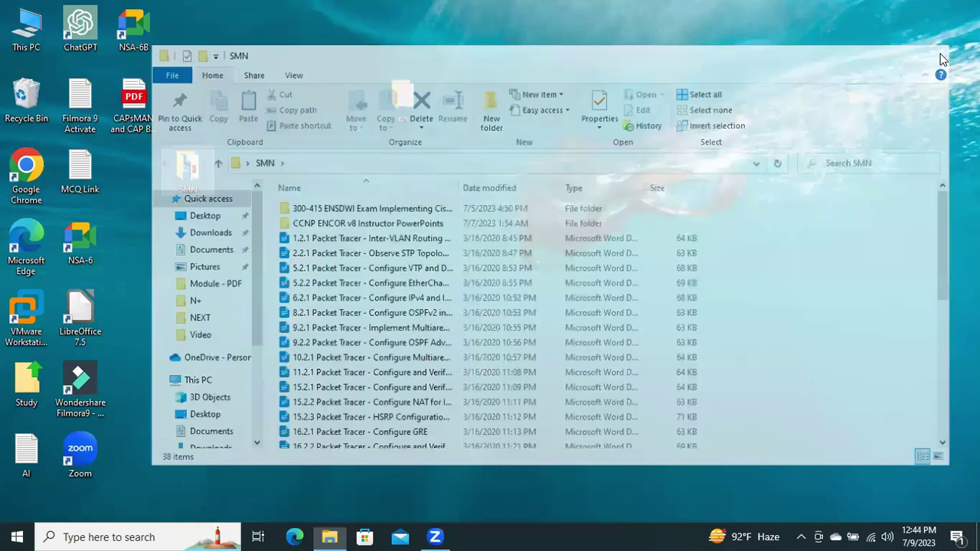